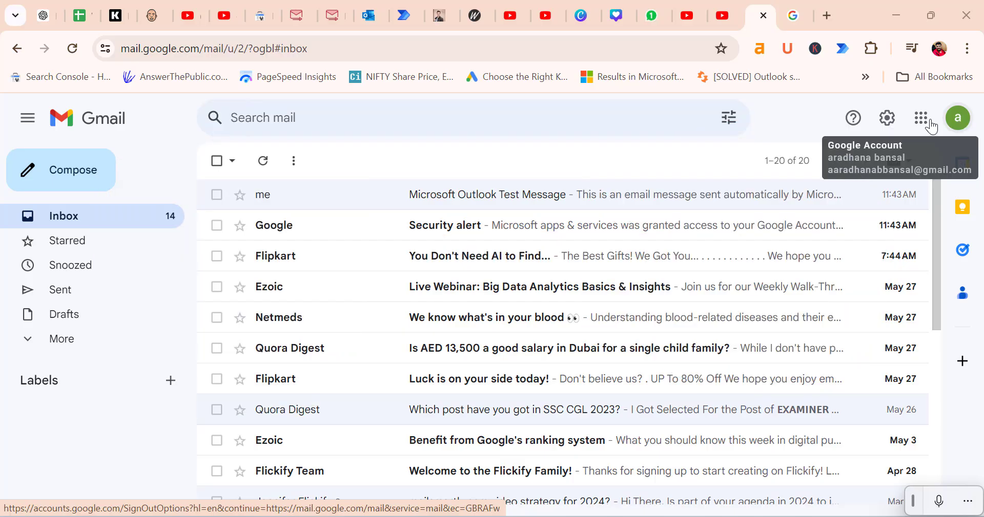
Go to Gmail's Forwarding and POP/IMAP settings and scroll to the IMAP access section showing IMAP disabled
click(892, 125)
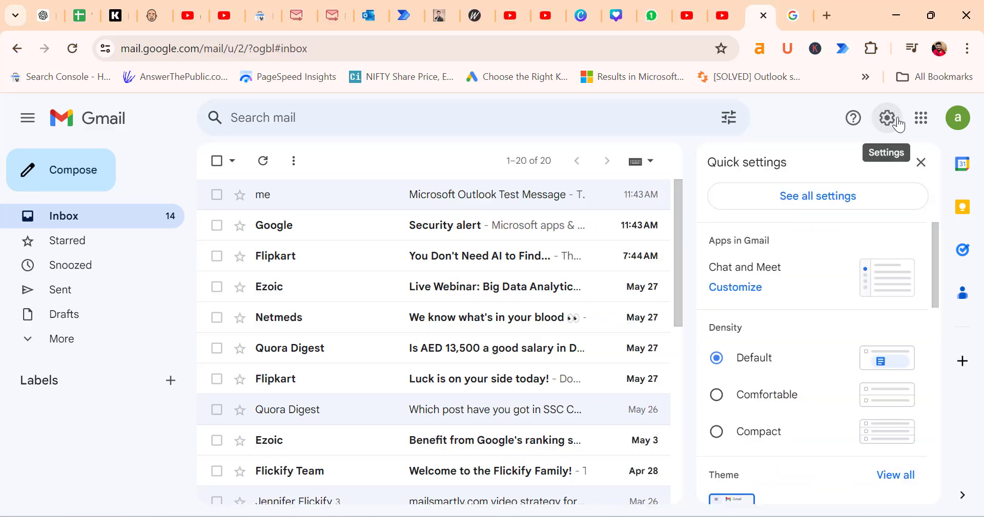
click(818, 207)
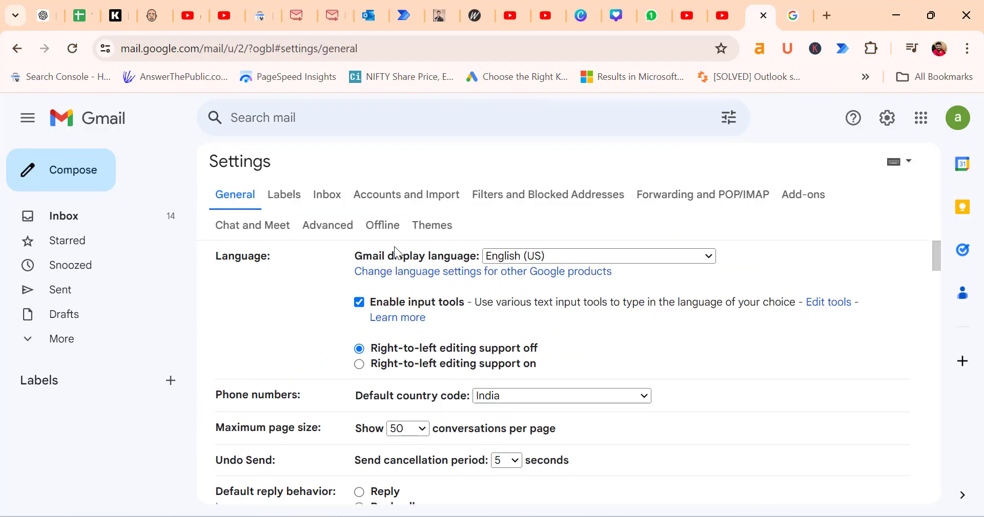
click(669, 203)
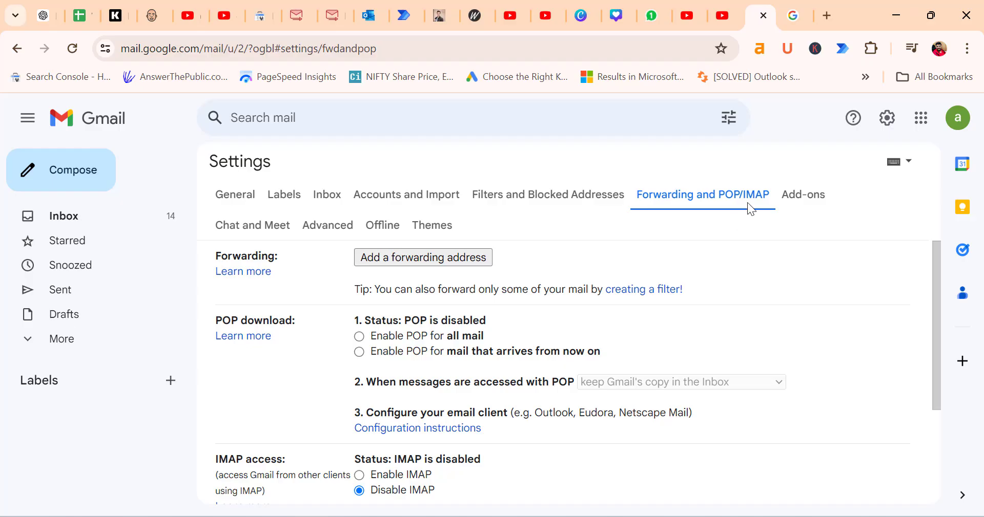
scroll(598, 306, down, 1)
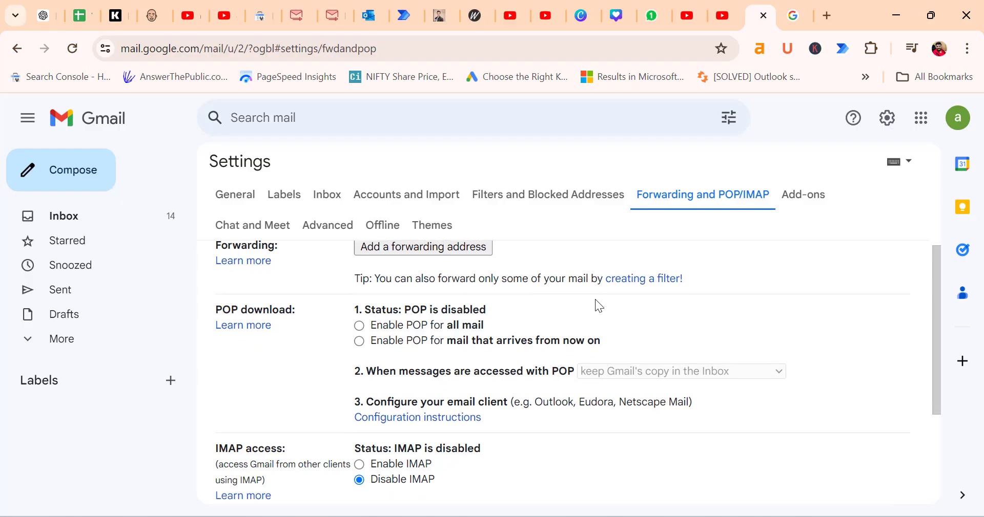
scroll(596, 303, down, 2)
scroll(596, 303, up, 3)
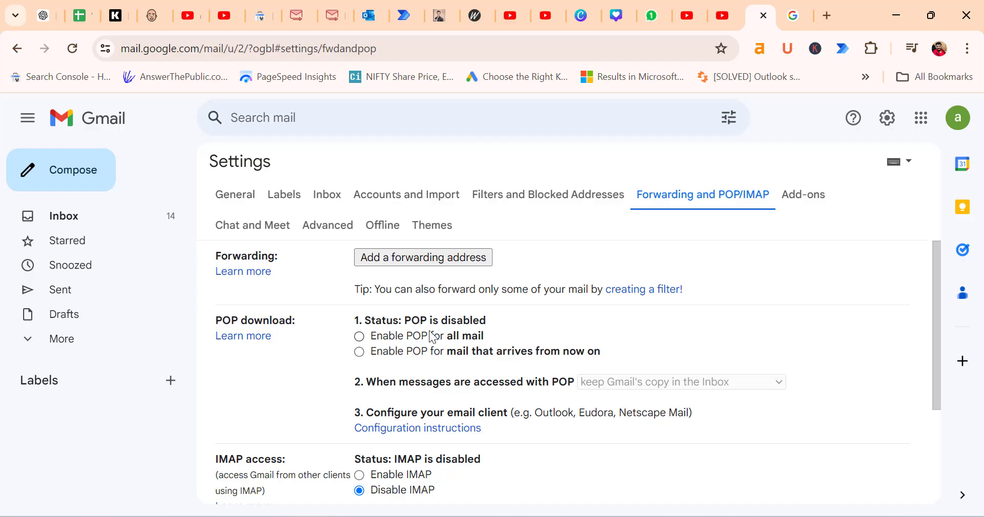
scroll(614, 325, down, 2)
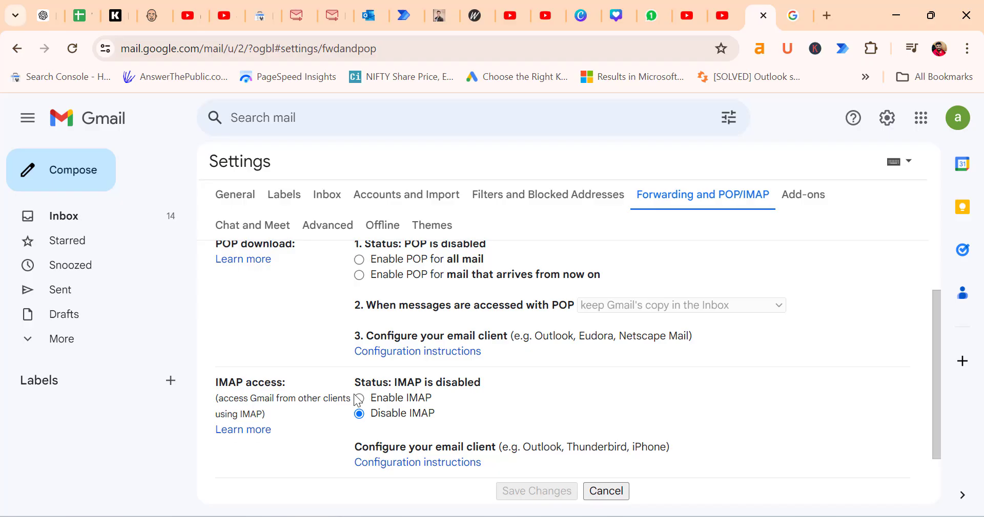
Highlight the June 2024 Help note that IMAP is always on, then return to Gmail and switch to Outlook
click(410, 463)
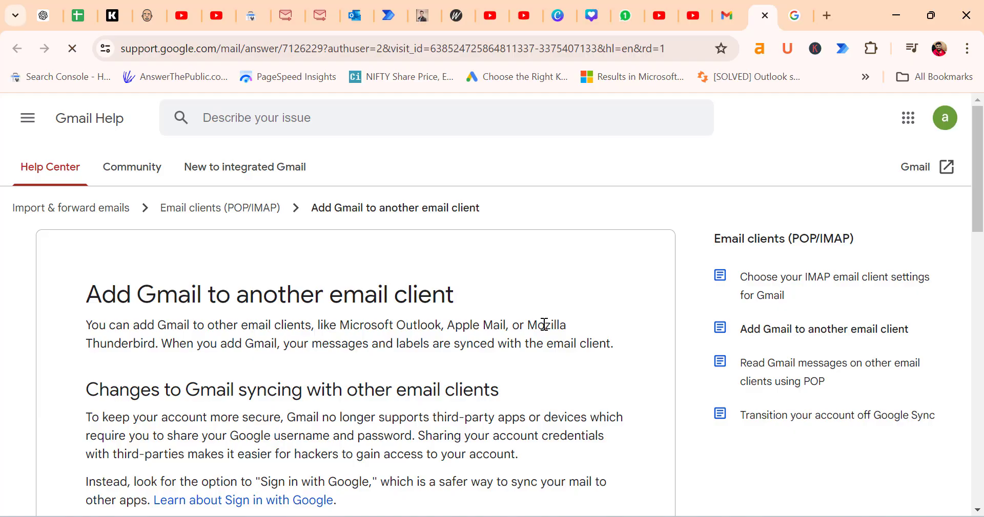
scroll(544, 325, down, 5)
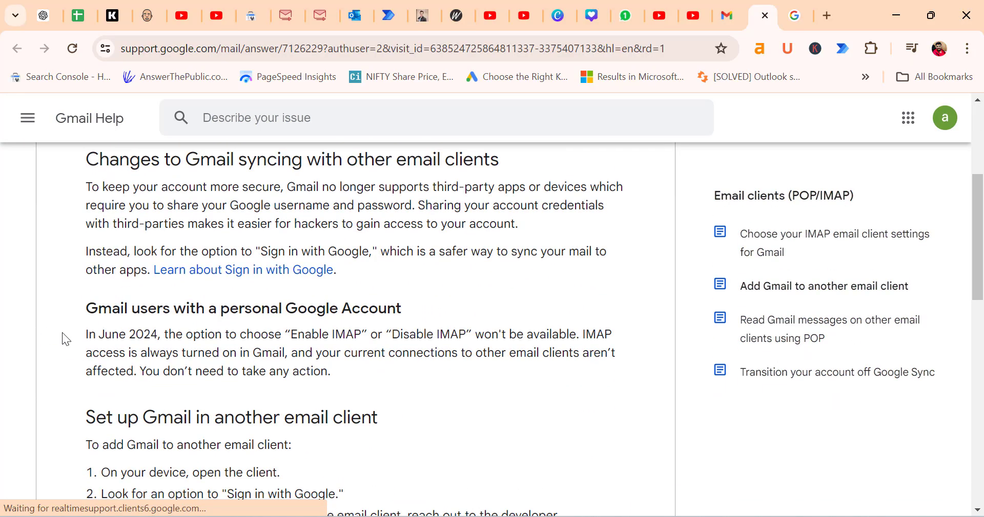
drag(85, 336, 352, 374)
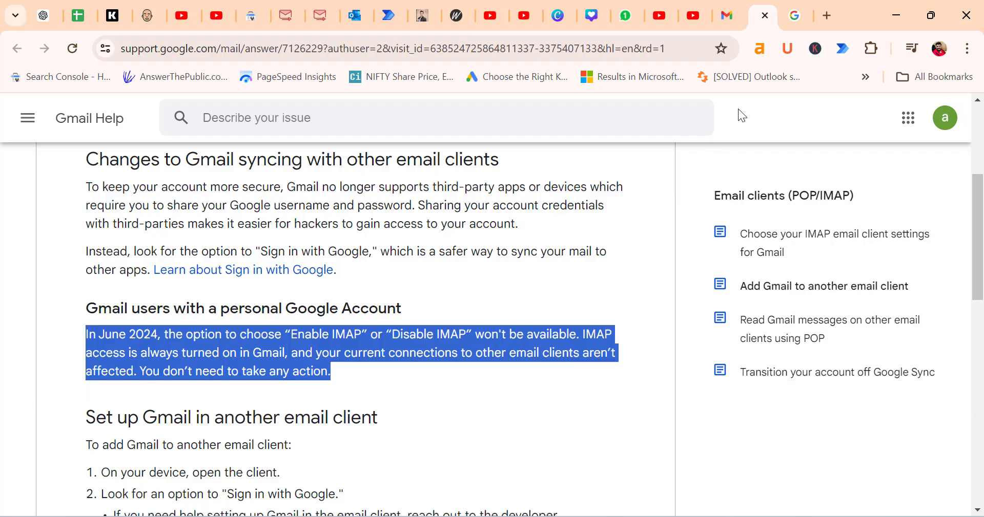
click(726, 16)
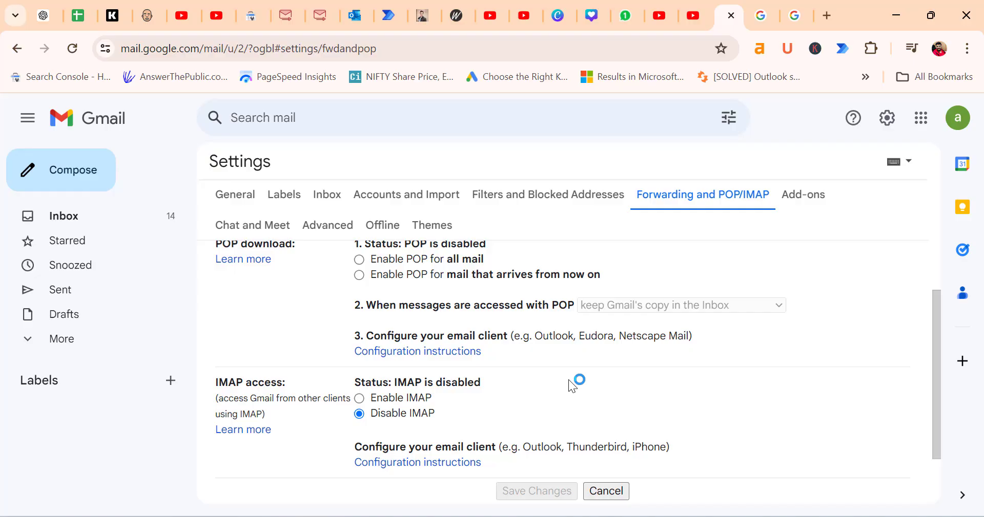
key(alt+Tab)
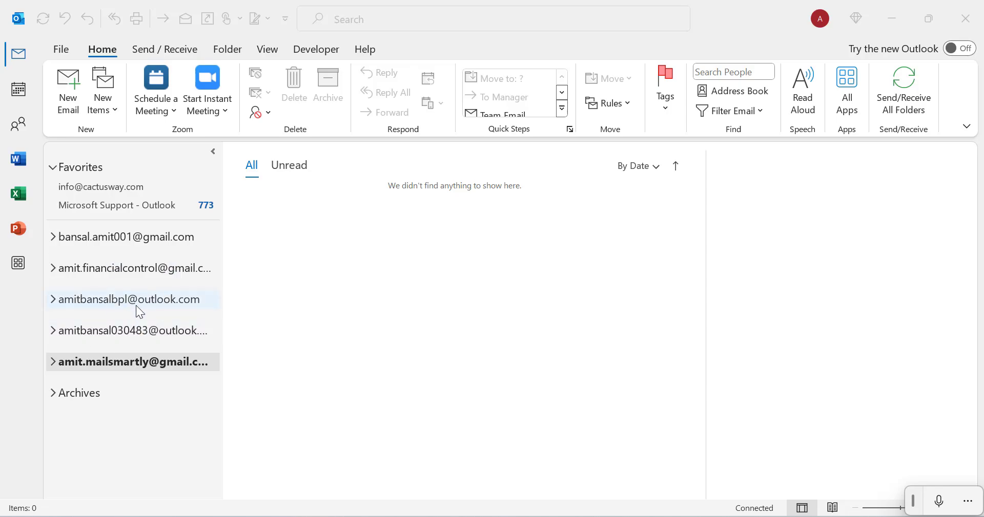
Start Add Account from Outlook's File > Account Information page
click(62, 50)
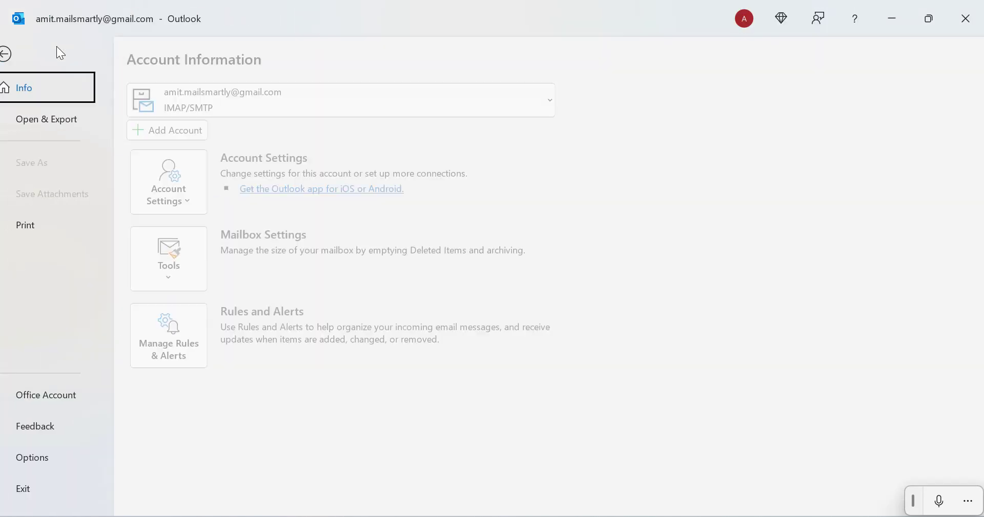
click(178, 131)
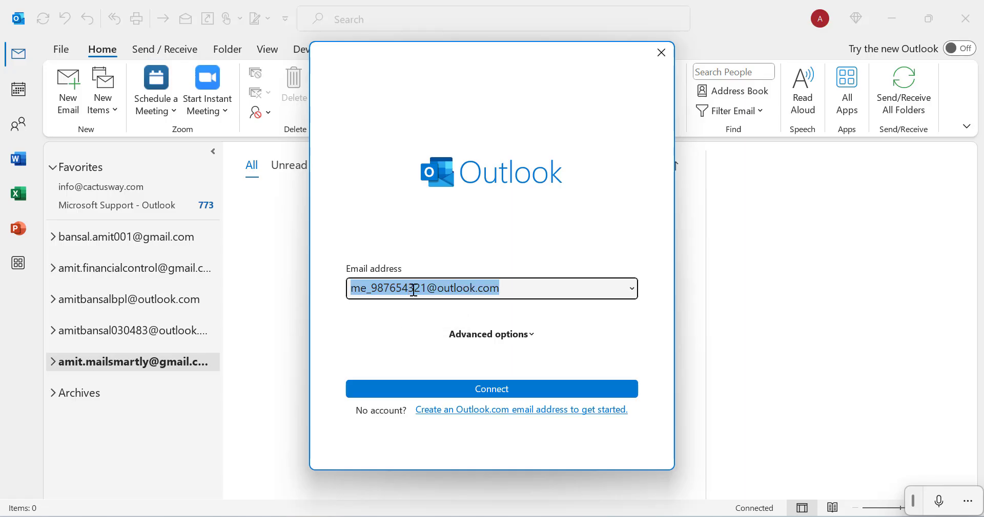
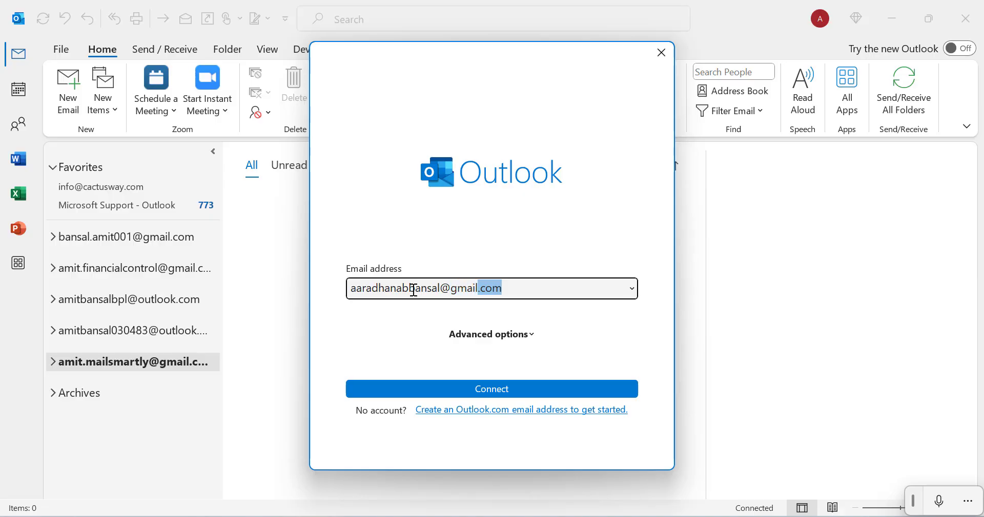
Enter the Gmail address, expand Advanced options, and connect the account through Google sign-in
key(End)
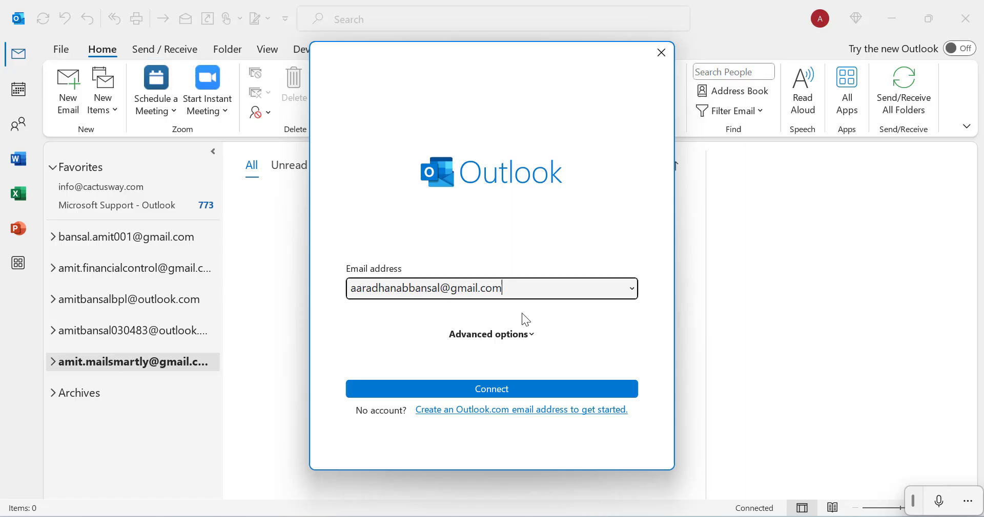
click(528, 336)
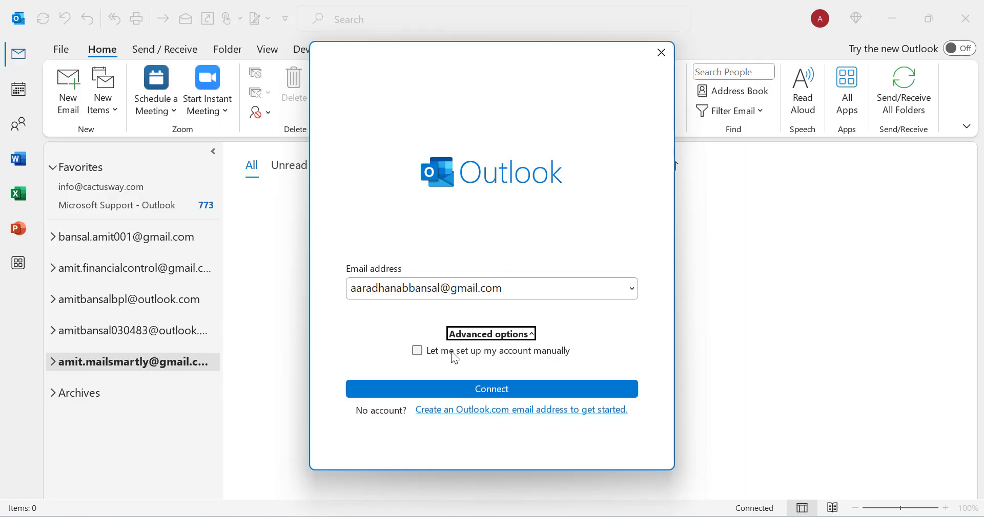
click(491, 390)
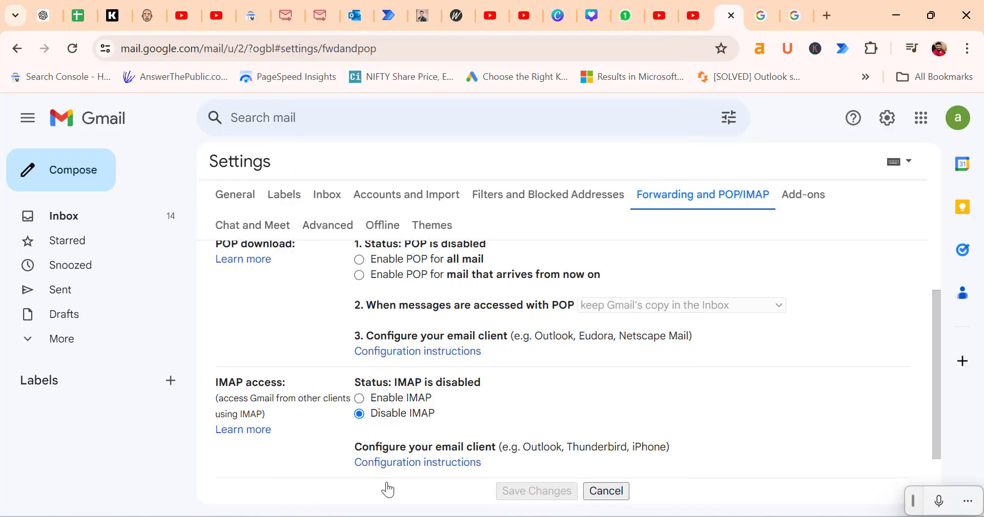
Open the Gmail account's Inbox, expand [Gmail], and run Send/Receive All Folders to pull in 15 messages
mouse_move(423, 515)
click(364, 459)
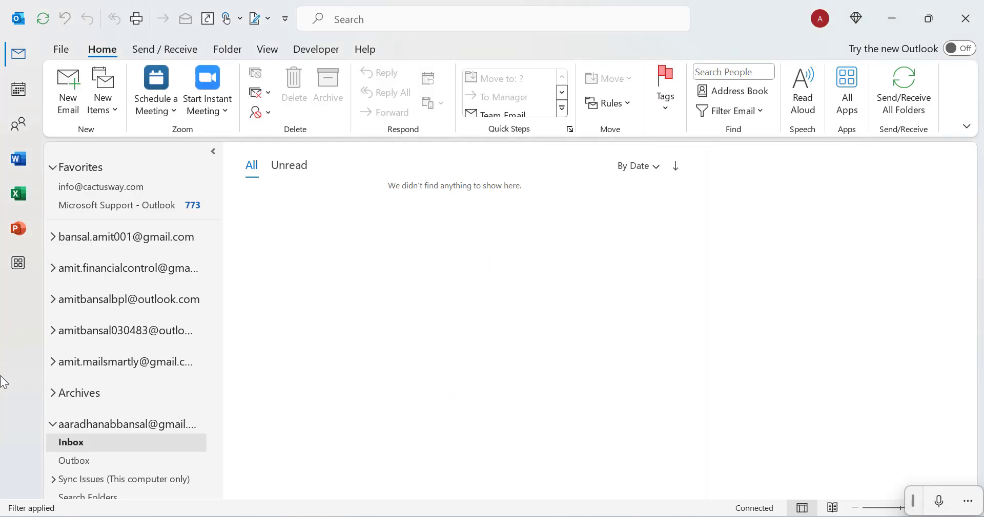
scroll(125, 410, down, 1)
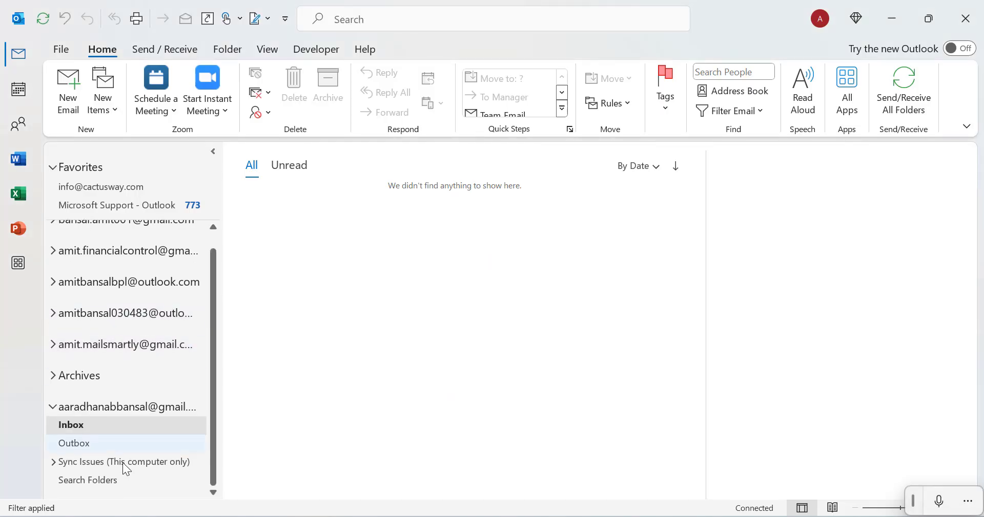
click(71, 427)
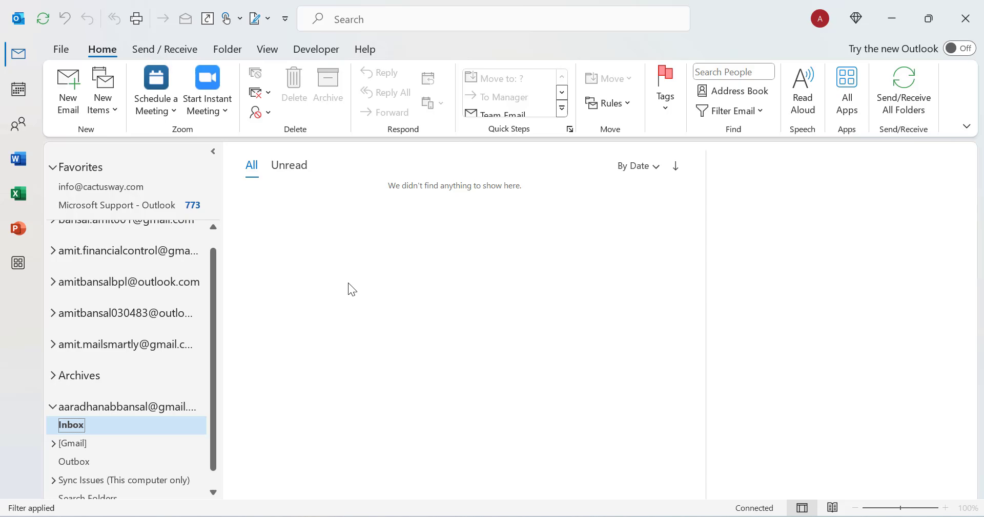
click(53, 445)
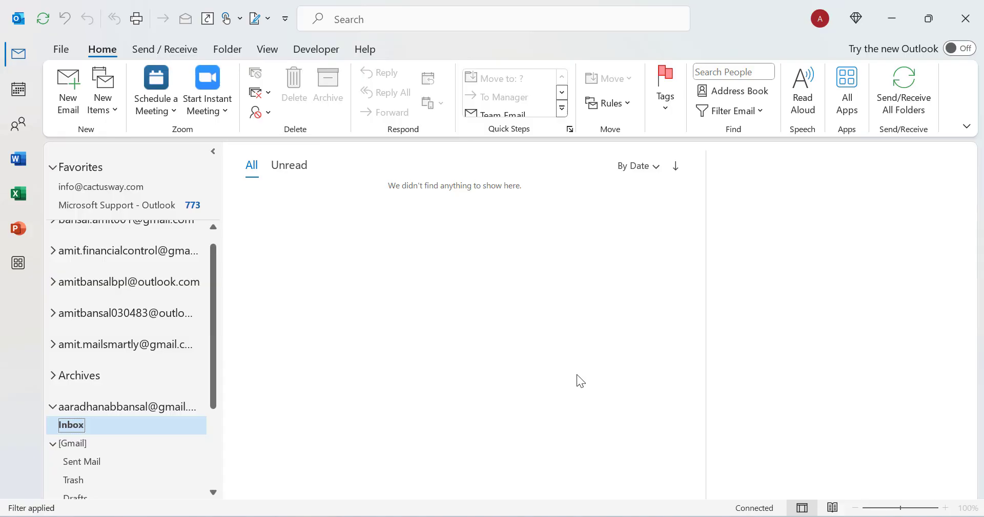
click(165, 49)
click(83, 99)
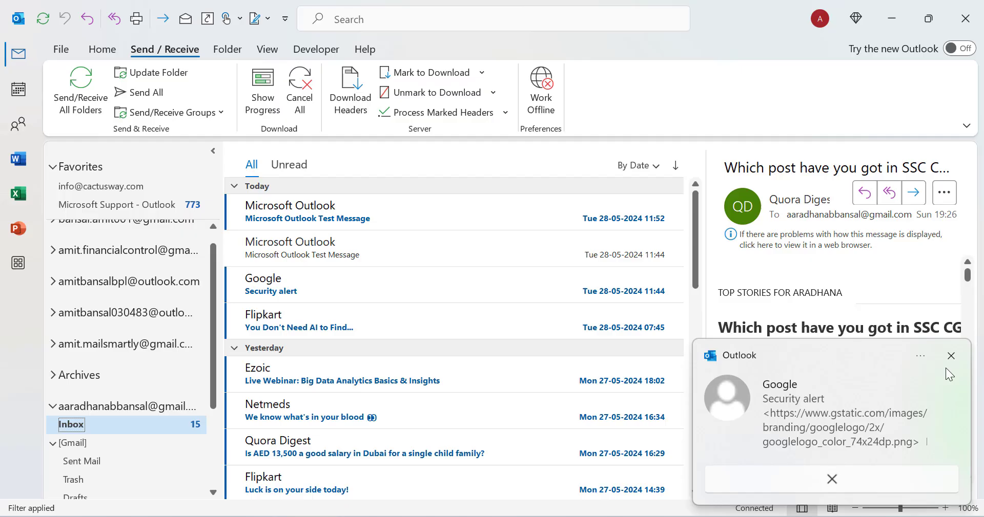
Browse the synced Gmail Sent Mail folder, then the empty Trash folder under [Gmail]
scroll(530, 335, down, 1)
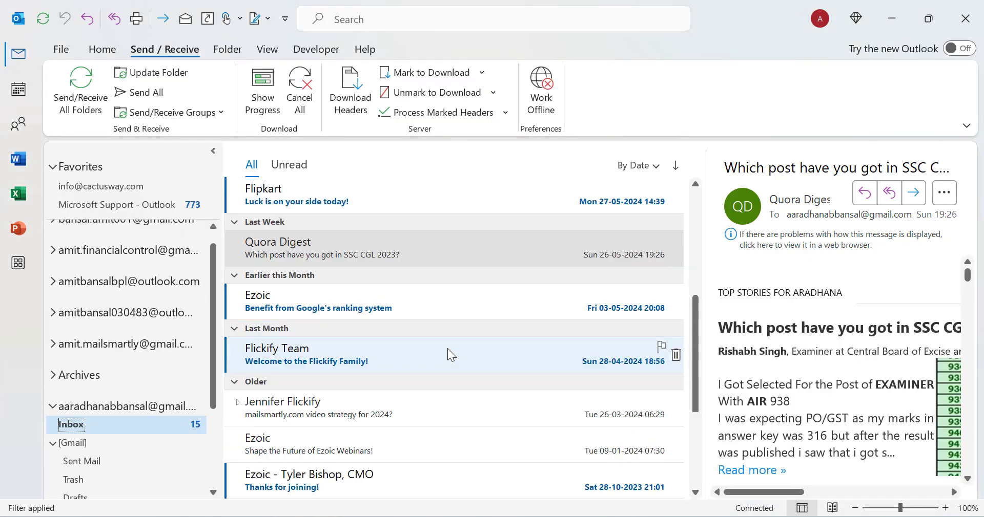
scroll(106, 430, down, 3)
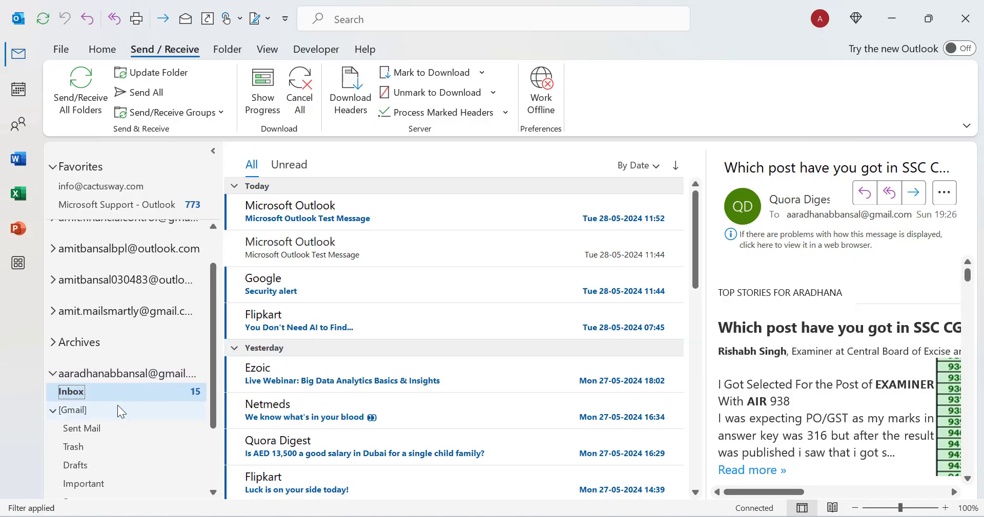
click(88, 388)
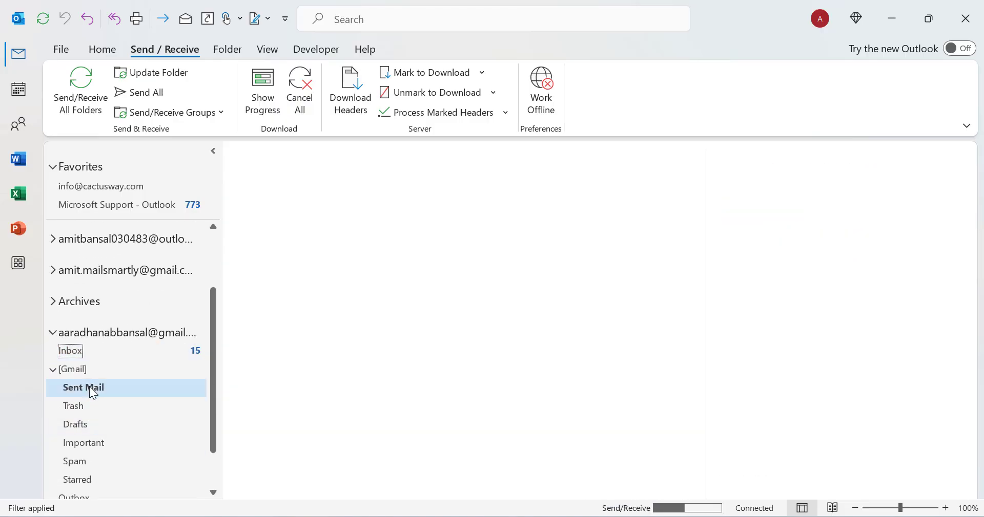
scroll(108, 416, down, 2)
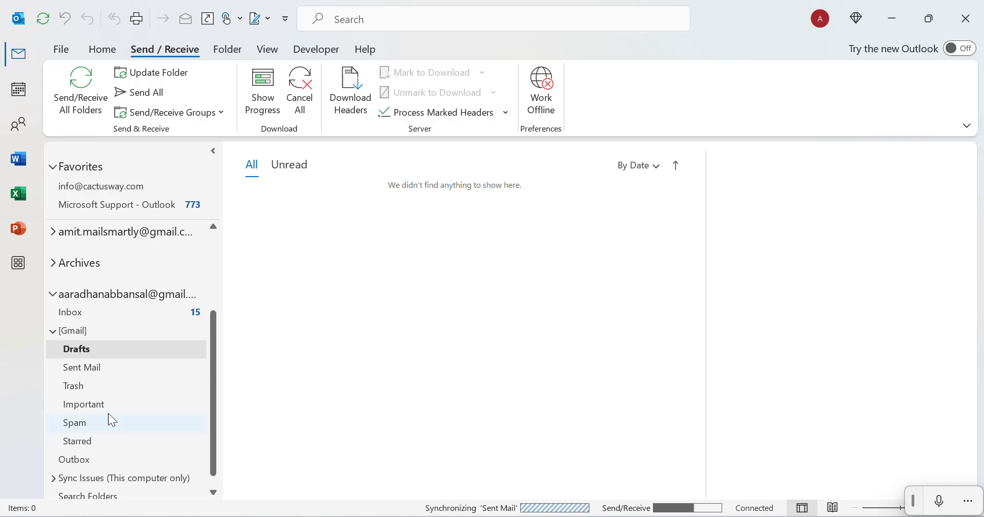
click(87, 371)
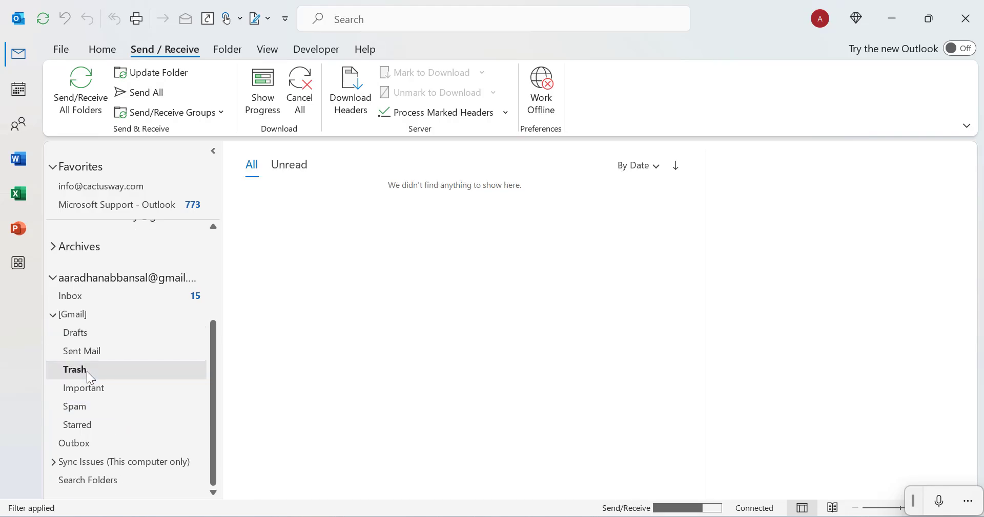